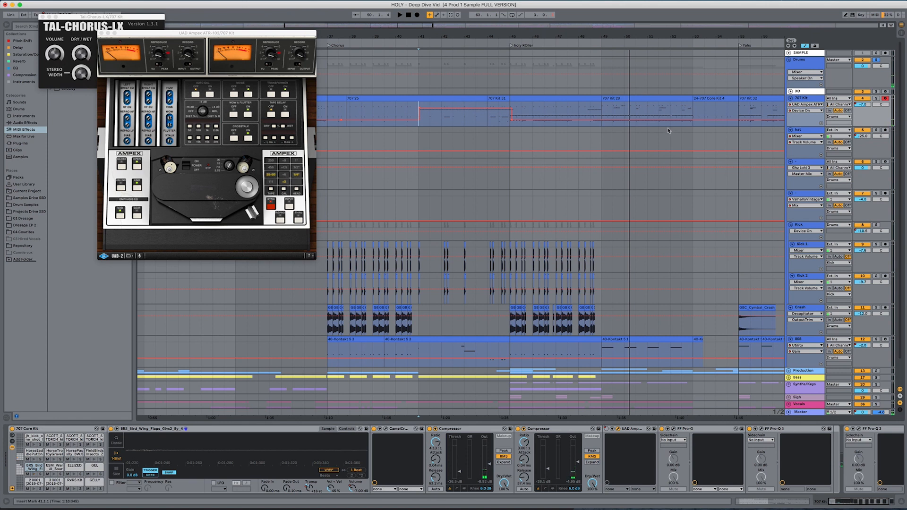
# Step: Move the UAD Ampex window aside, play the 707 Kit through the chorus, and open the PhaseMistress plug-in on the cymbal chain
pyautogui.moveTo(248, 33); pyautogui.dragTo(210, 71)
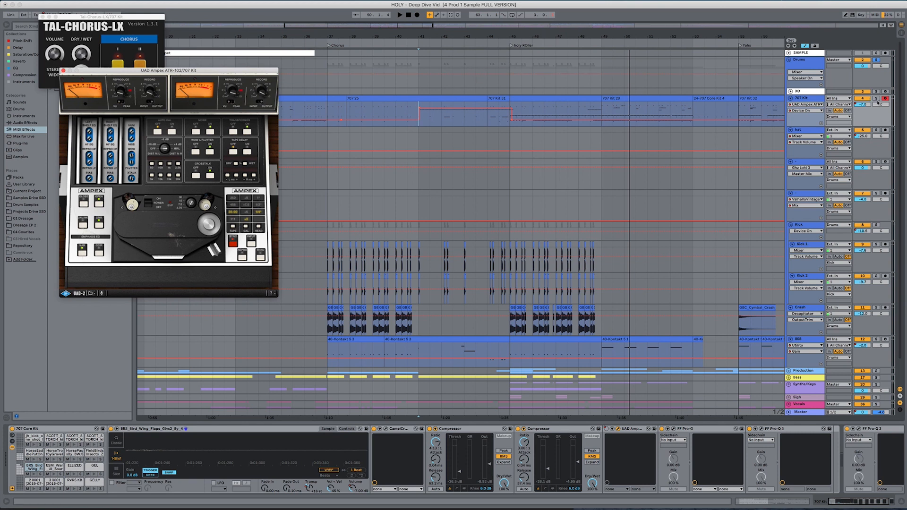
pyautogui.press('space')
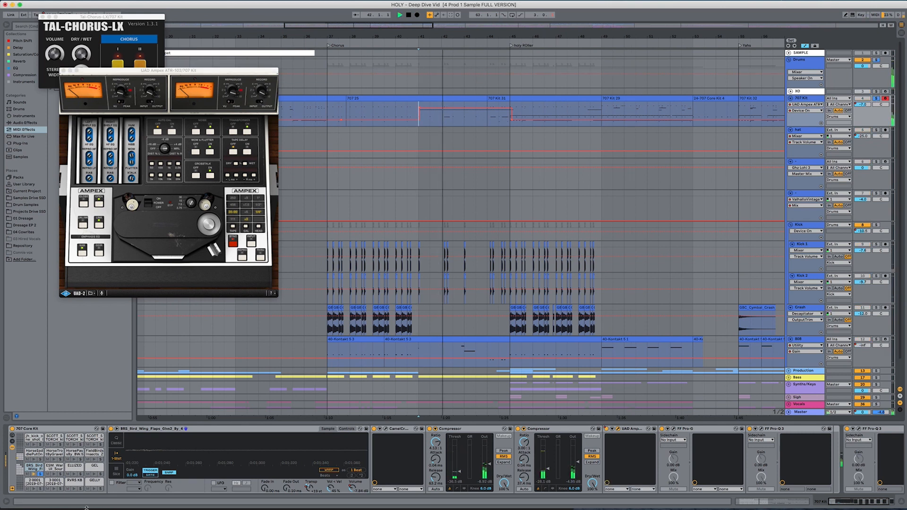
pyautogui.hscroll(3, 671, 480)
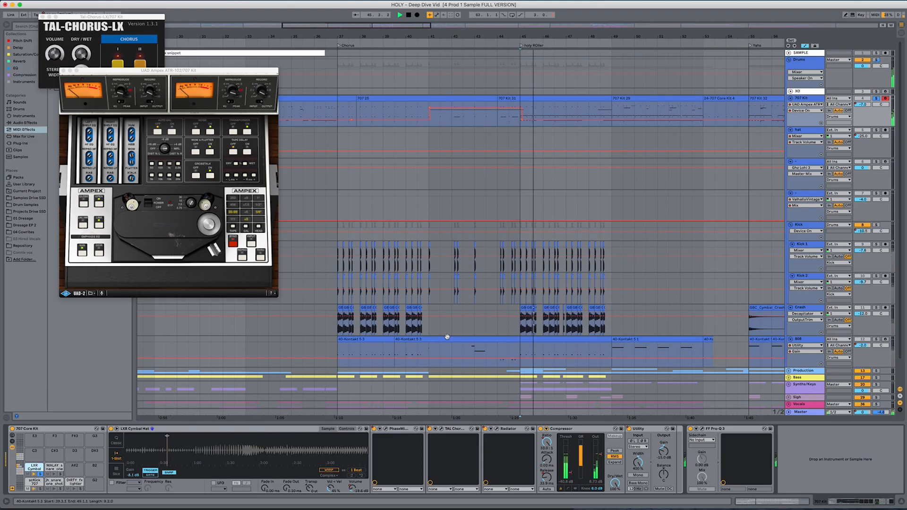
pyautogui.click(385, 429)
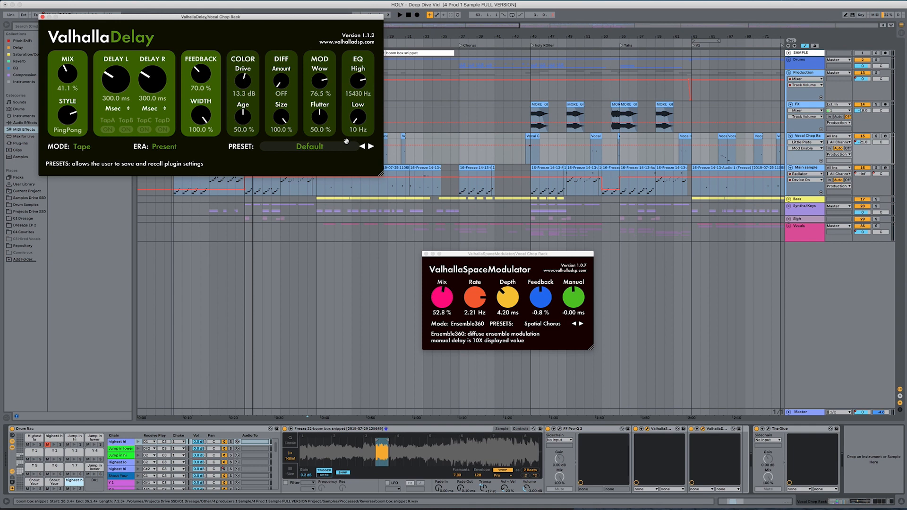
# Step: Close the ValhallaDelay and ValhallaSpaceModulator windows and reveal the sidechain settings of the FX track's Compressor
pyautogui.click(42, 17)
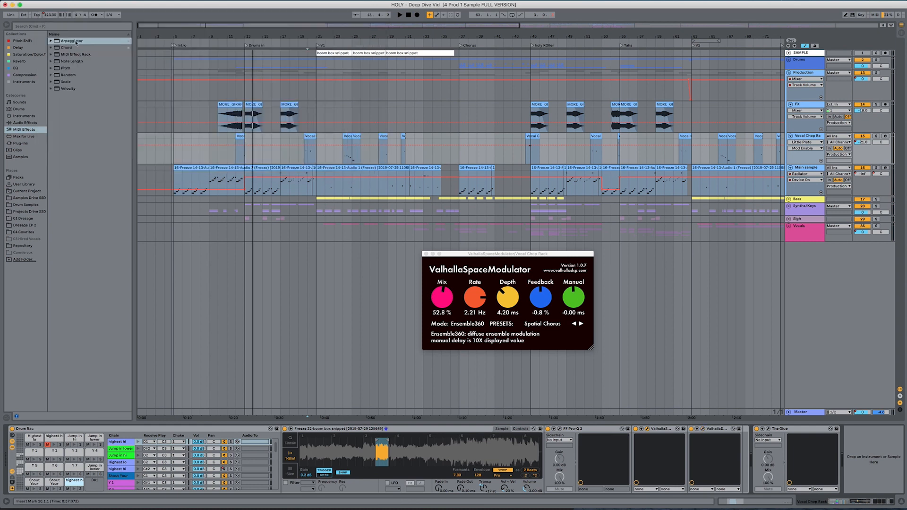
pyautogui.click(424, 254)
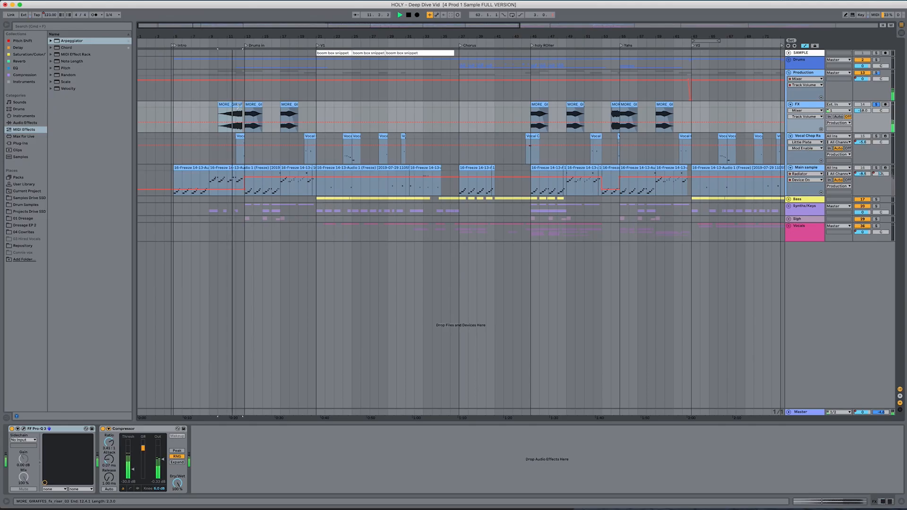
pyautogui.click(109, 429)
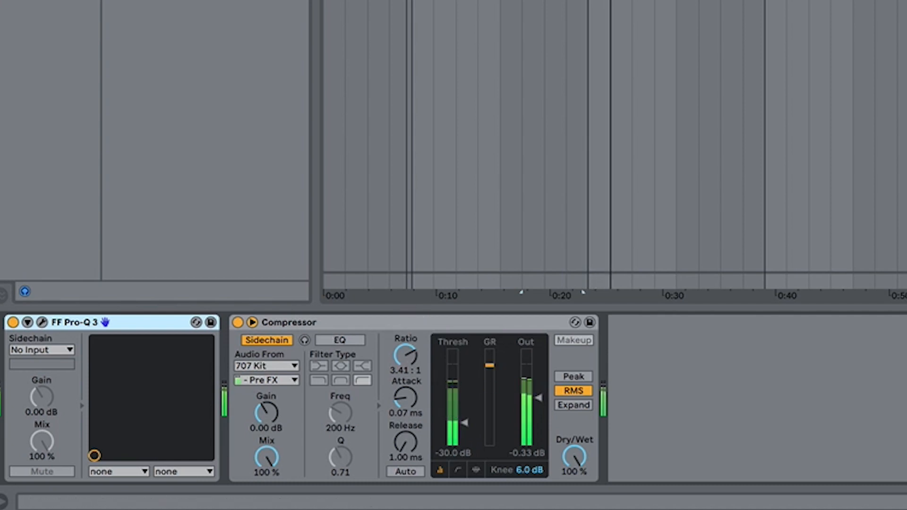
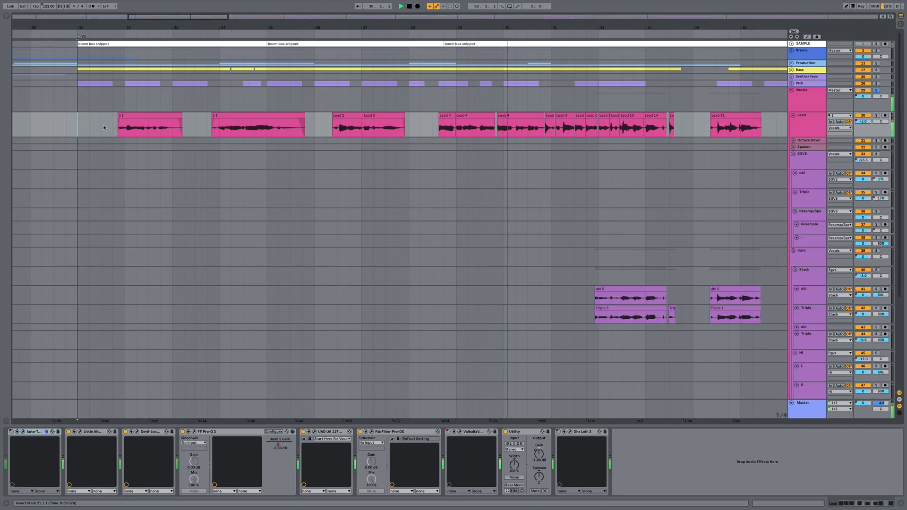
# Step: Examine the comped Lead vocal clips from the first verse through to the second chorus
pyautogui.hscroll(4, 296, 315)
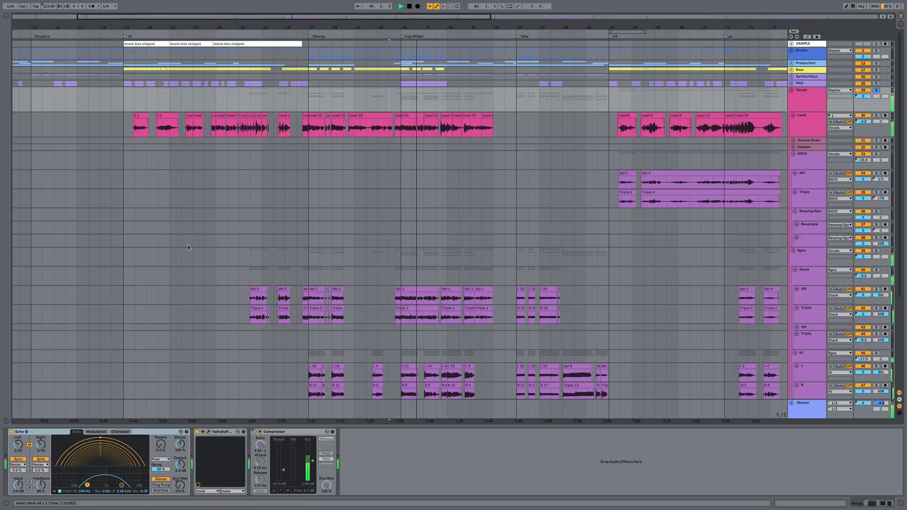
pyautogui.click(798, 131)
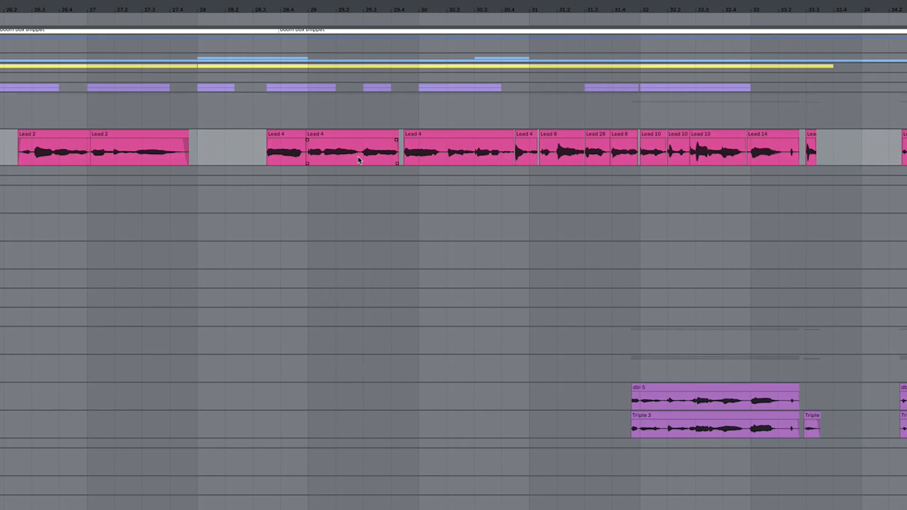
pyautogui.hscroll(5, 358, 160)
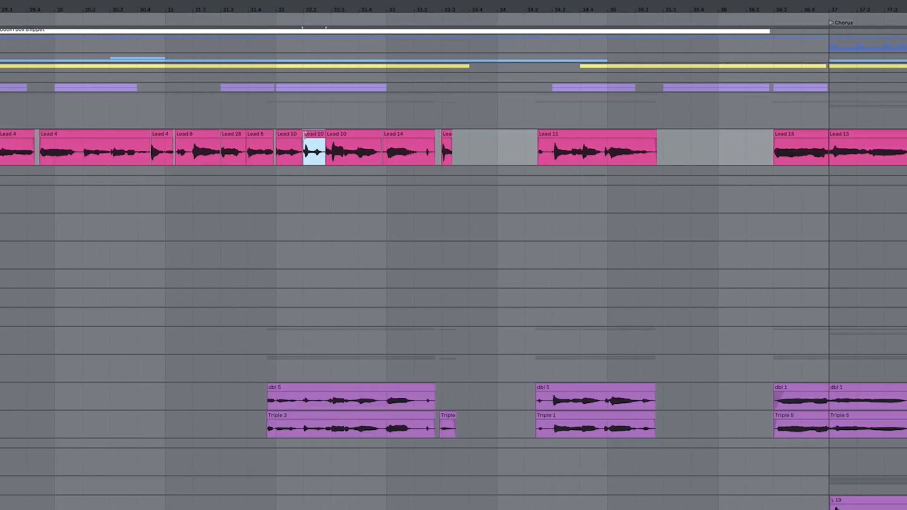
pyautogui.click(364, 136)
pyautogui.hscroll(4, 492, 188)
pyautogui.click(424, 135)
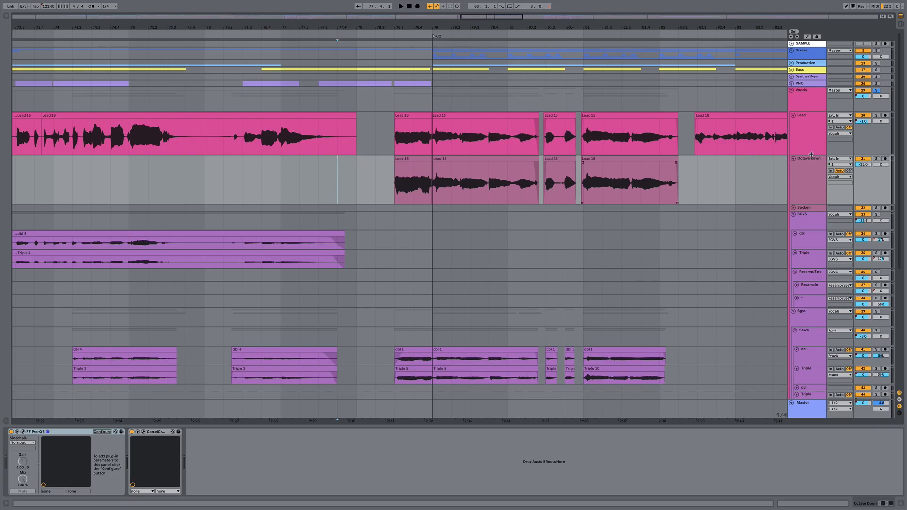
# Step: Play the Octave Down vocal track from just before the second chorus
pyautogui.click(811, 144)
pyautogui.click(811, 178)
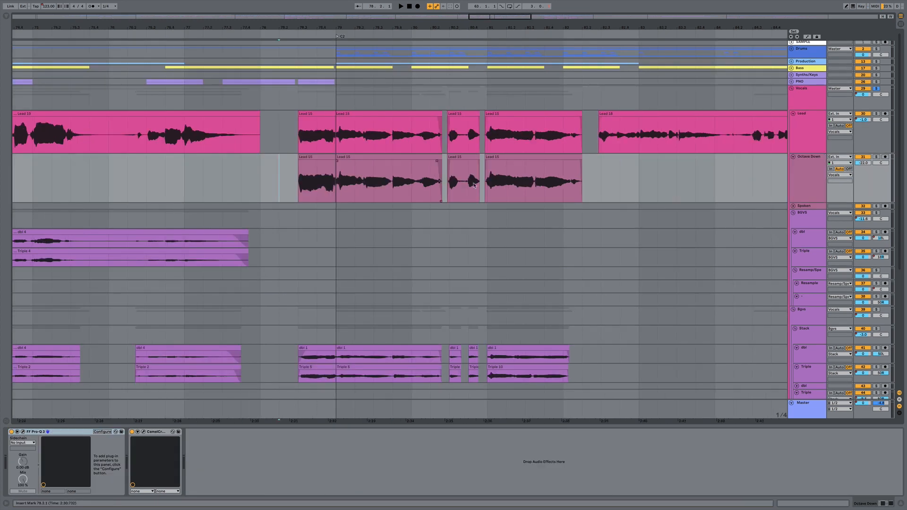
pyautogui.press('space')
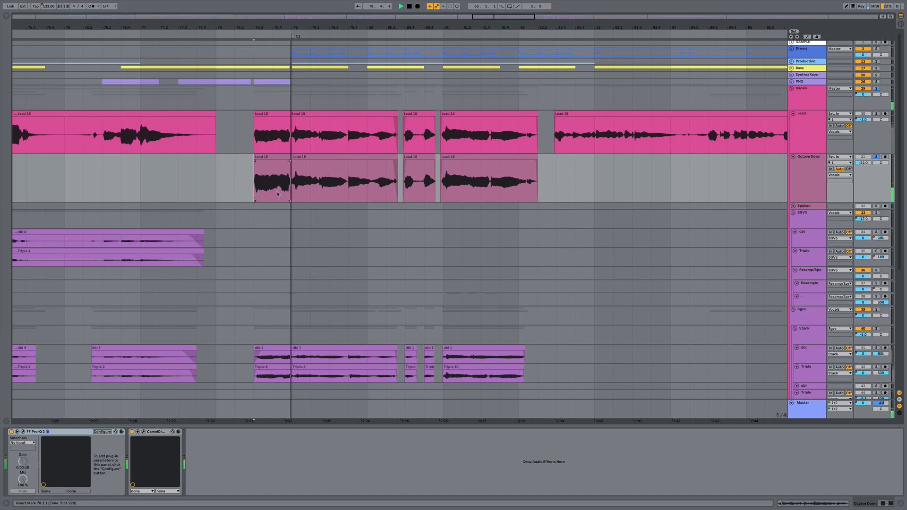
# Step: Open the FF Pro-Q 3 and CamelCrusher plug-ins on the Octave Down track, keeping the EQ window clear of the device chain
pyautogui.scroll(-1, 422, 111)
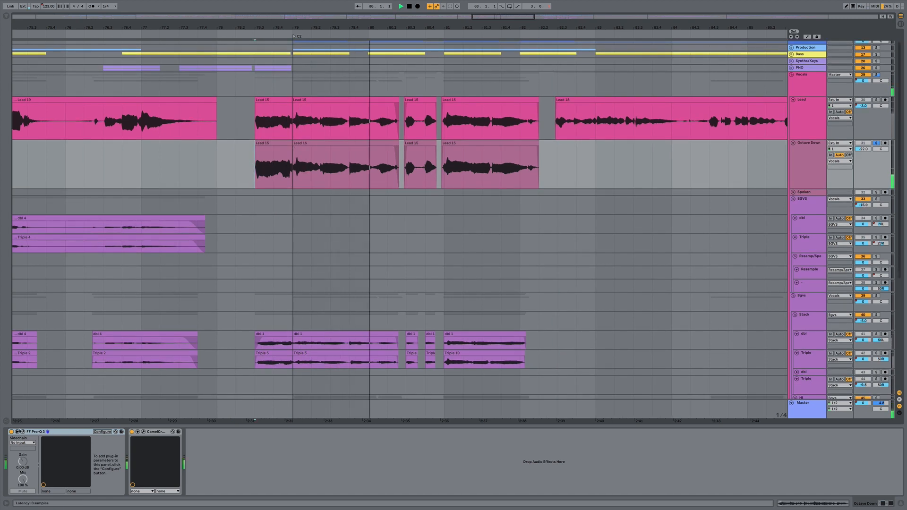
pyautogui.click(22, 431)
pyautogui.moveTo(365, 253); pyautogui.dragTo(498, 159)
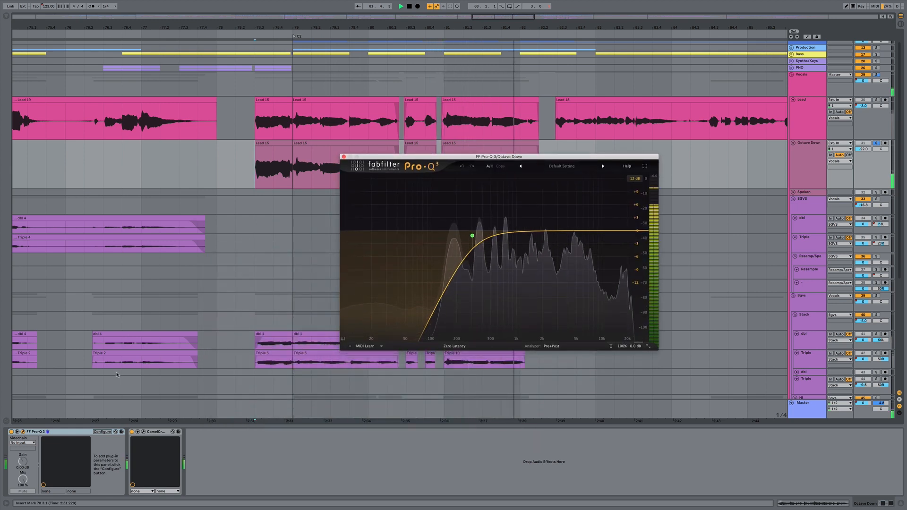
pyautogui.click(143, 431)
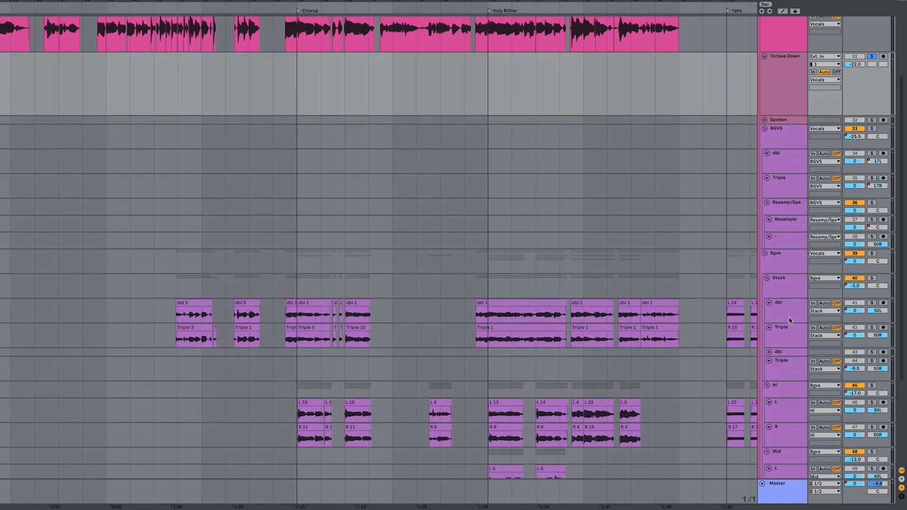
# Step: Select the Stack group's main dbl and Triple tracks and enlarge their height together
pyautogui.click(789, 320)
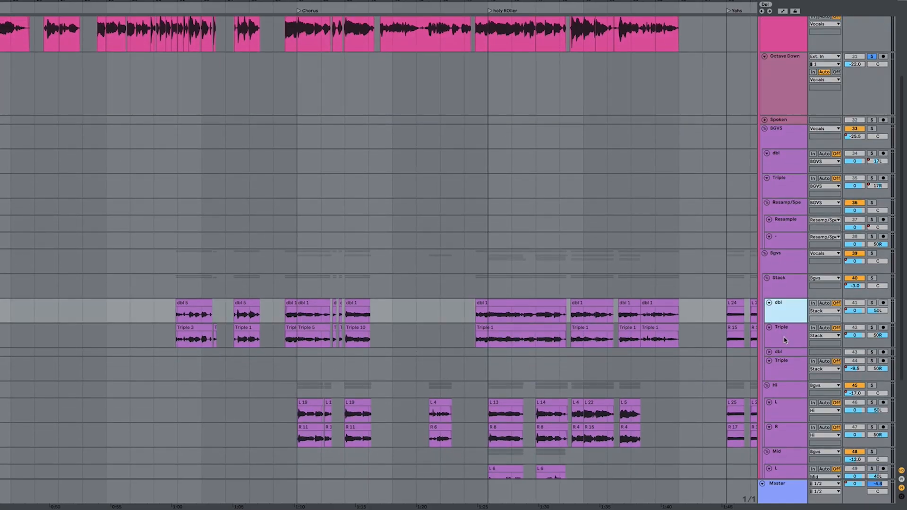
pyautogui.keyDown('shift'); pyautogui.click(786, 336); pyautogui.keyUp('shift')
pyautogui.moveTo(787, 322); pyautogui.dragTo(787, 347)
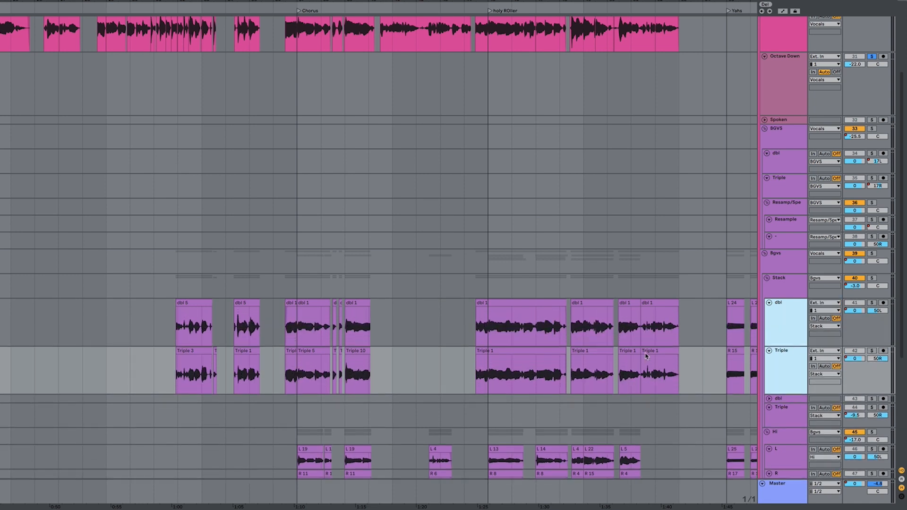
# Step: Compare the Stack group's dbl and Triple clips with the Lead vocal phrases leading into the first chorus
pyautogui.click(177, 375)
pyautogui.press('+')
pyautogui.press('+')
pyautogui.press('+')
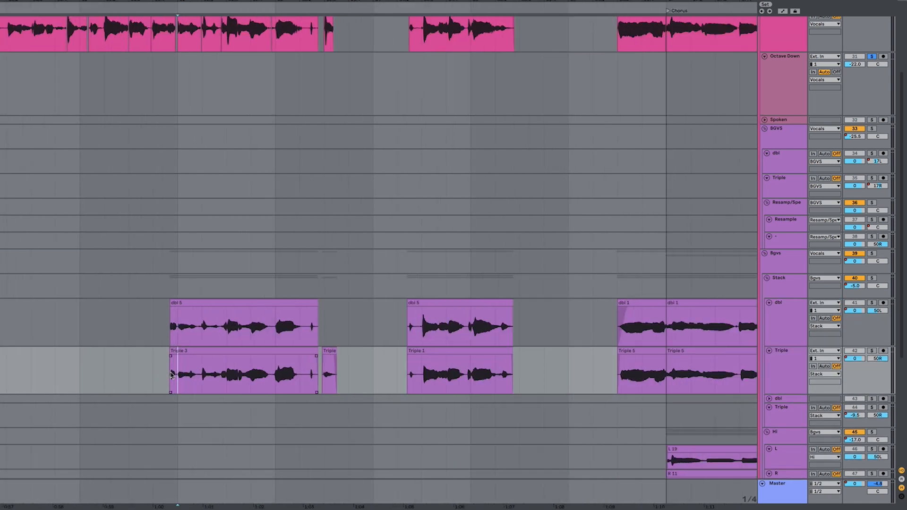
pyautogui.scroll(5, 172, 374)
pyautogui.hscroll(5, 189, 376)
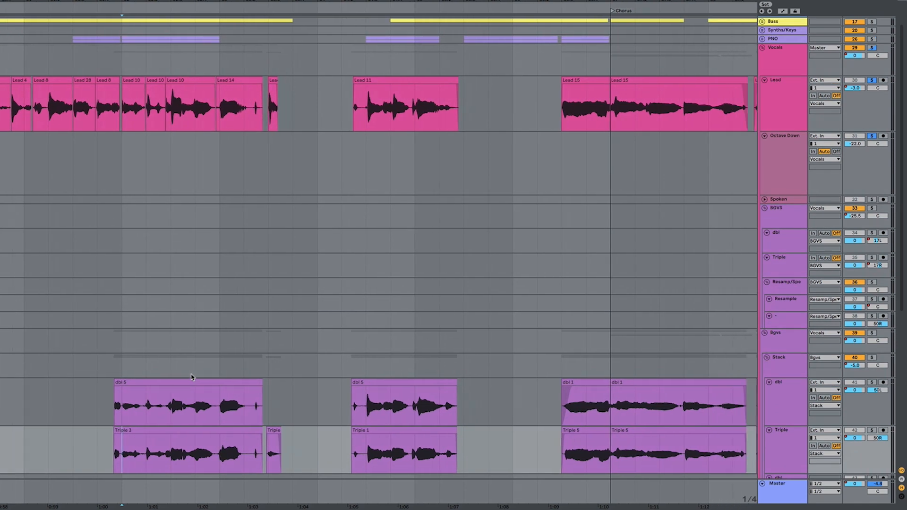
pyautogui.scroll(-3, 192, 376)
pyautogui.hscroll(1, 193, 376)
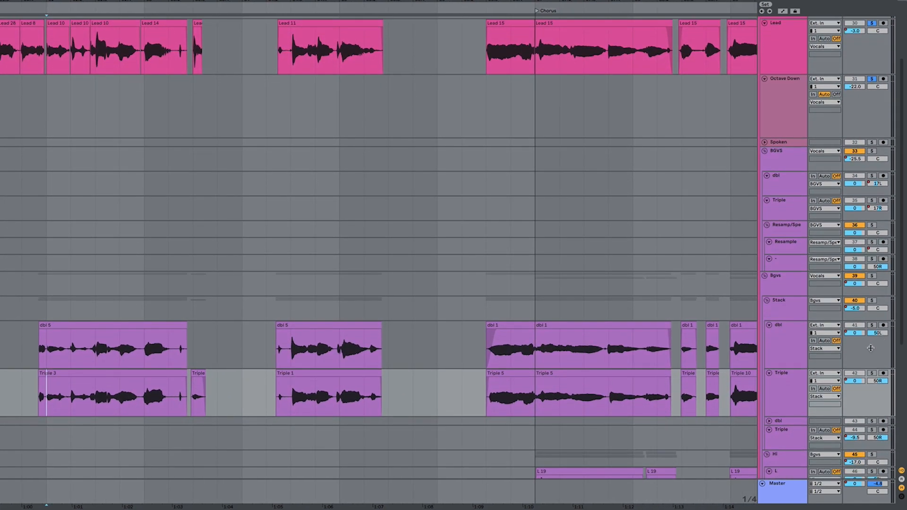
# Step: Look over the Hi, Mid and Low background vocal groups and compare their placement with the Lead and Stack tracks
pyautogui.scroll(-10, 620, 348)
pyautogui.press('-')
pyautogui.press('-')
pyautogui.press('-')
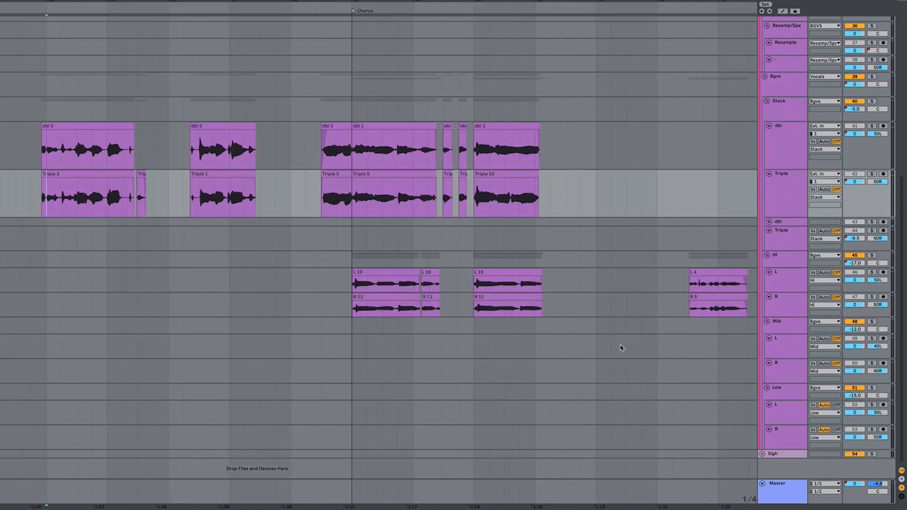
pyautogui.scroll(10, 180, 239)
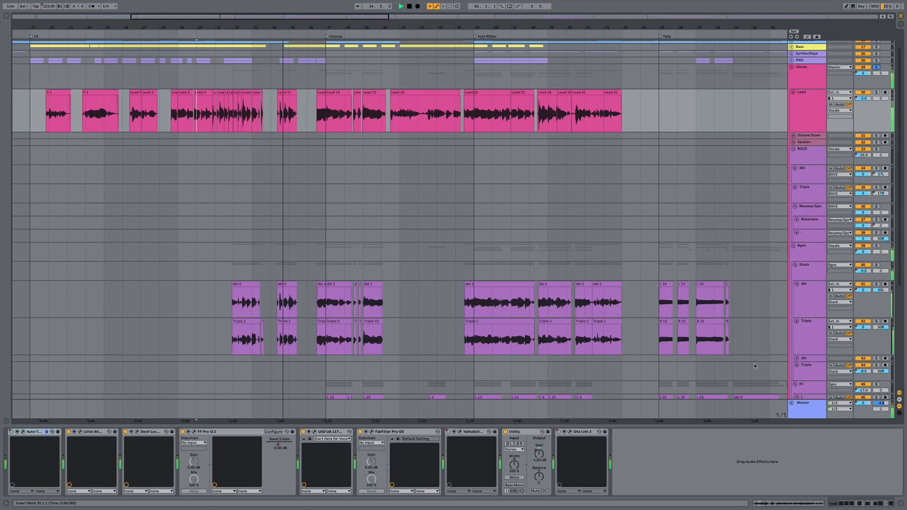
pyautogui.scroll(-3, 754, 364)
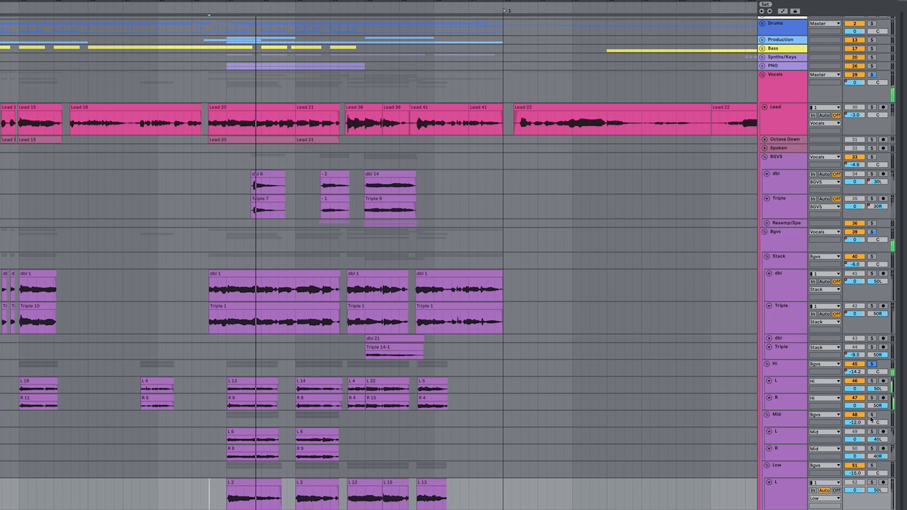
# Step: Solo the Mid background vocal group and examine its L and R clips in the holy ROller section
pyautogui.click(871, 416)
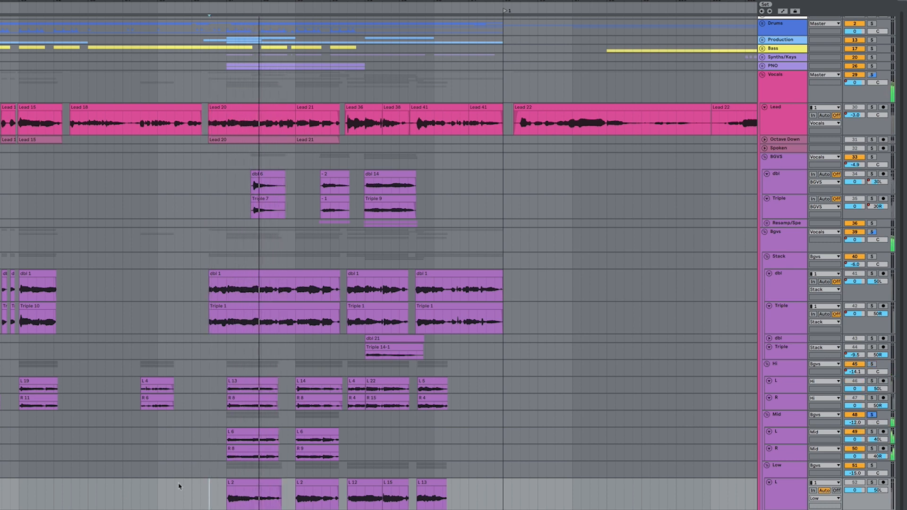
pyautogui.hscroll(1, 235, 451)
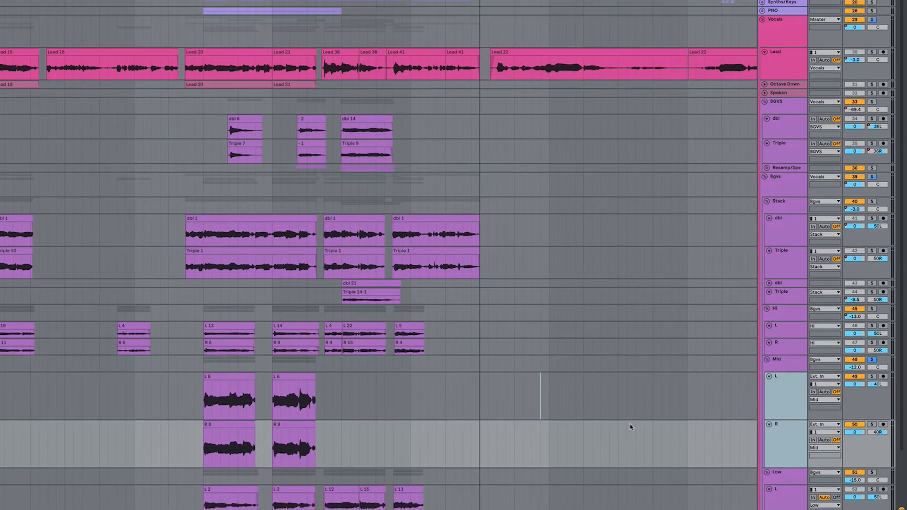
pyautogui.scroll(-2, 629, 427)
pyautogui.click(775, 335)
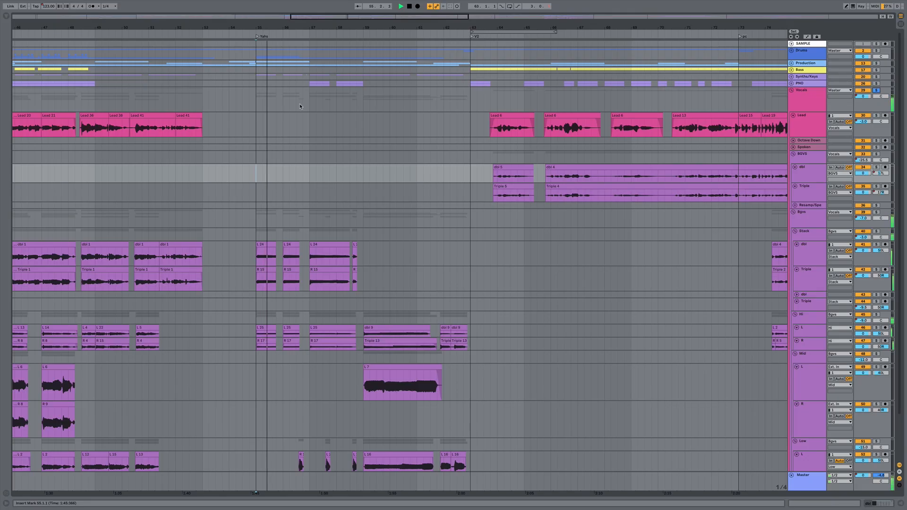
# Step: Enlarge the Hi group's L and R tracks and zoom in on the background vocals in the Yaha section
pyautogui.scroll(-3, 645, 394)
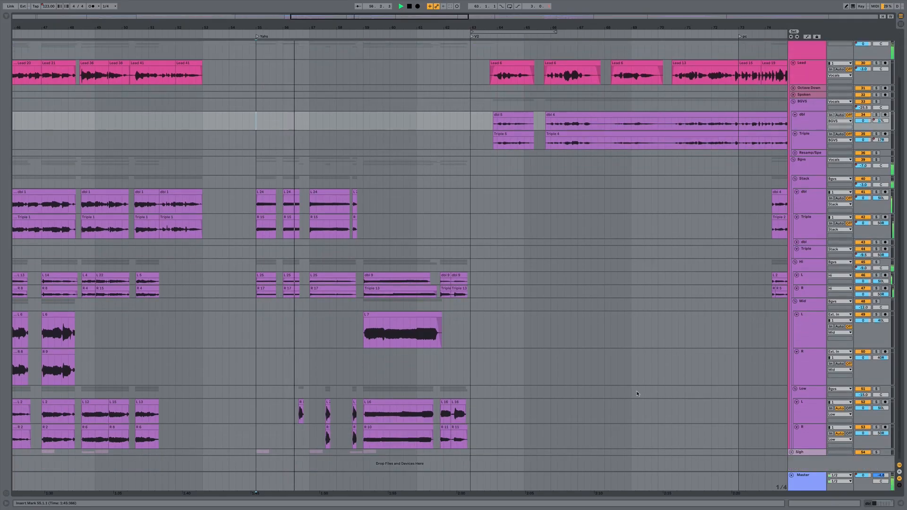
pyautogui.click(809, 289)
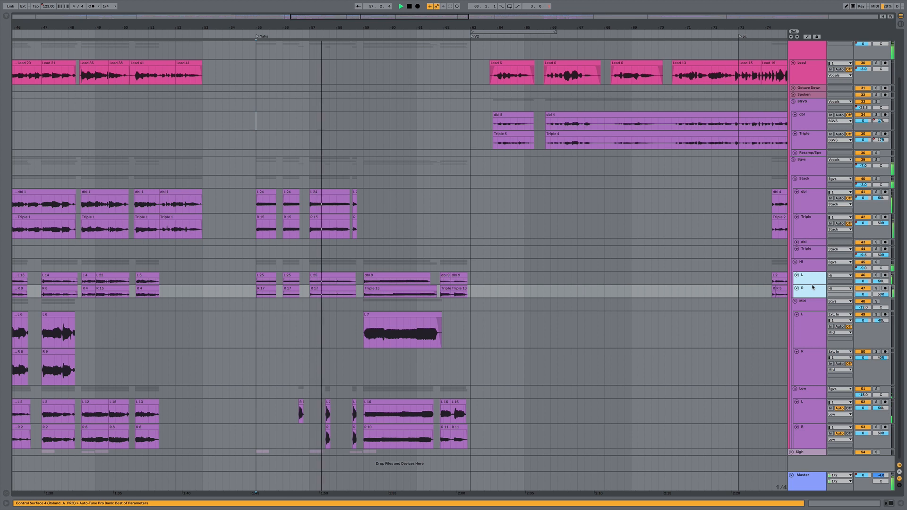
pyautogui.moveTo(812, 288); pyautogui.dragTo(812, 292)
pyautogui.scroll(-1, 622, 311)
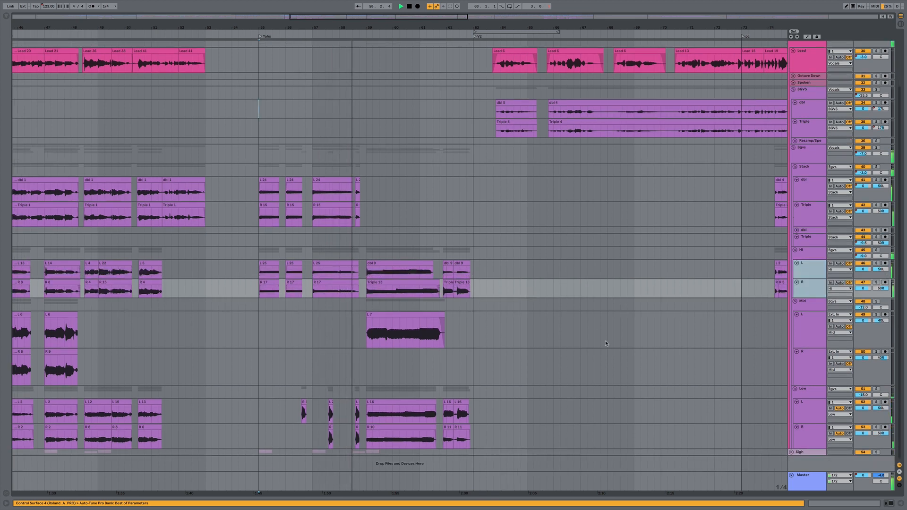
pyautogui.press('+')
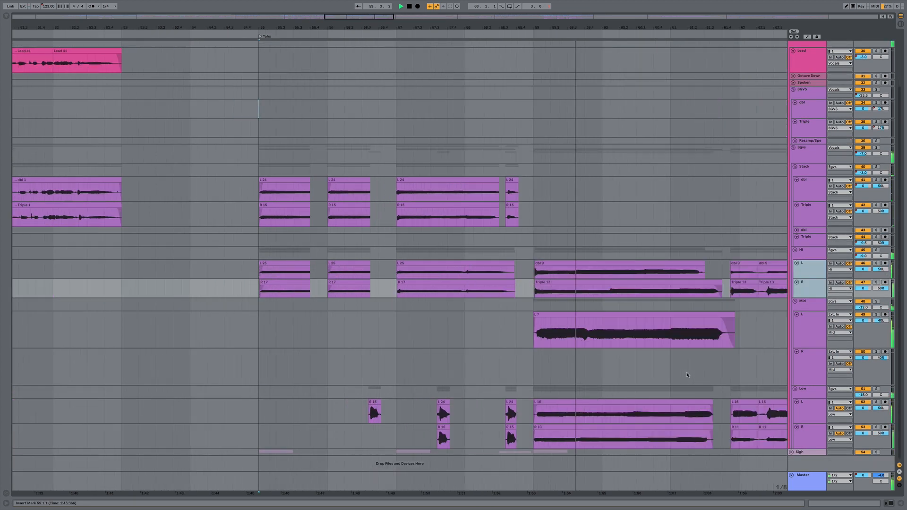
# Step: Enlarge the BGVS dbl and Triple tracks at the second verse, and bring up the effect chains of the BGVS and Hi groups
pyautogui.hscroll(5, 555, 246)
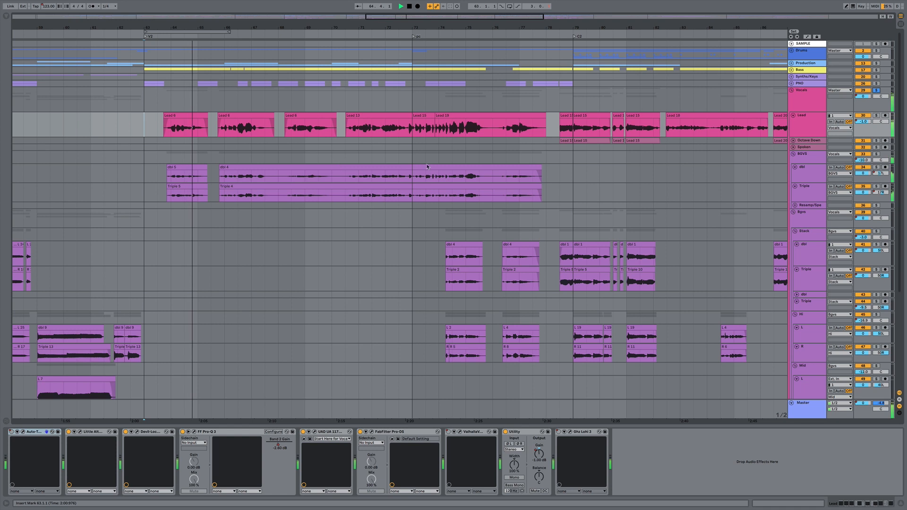
pyautogui.click(809, 178)
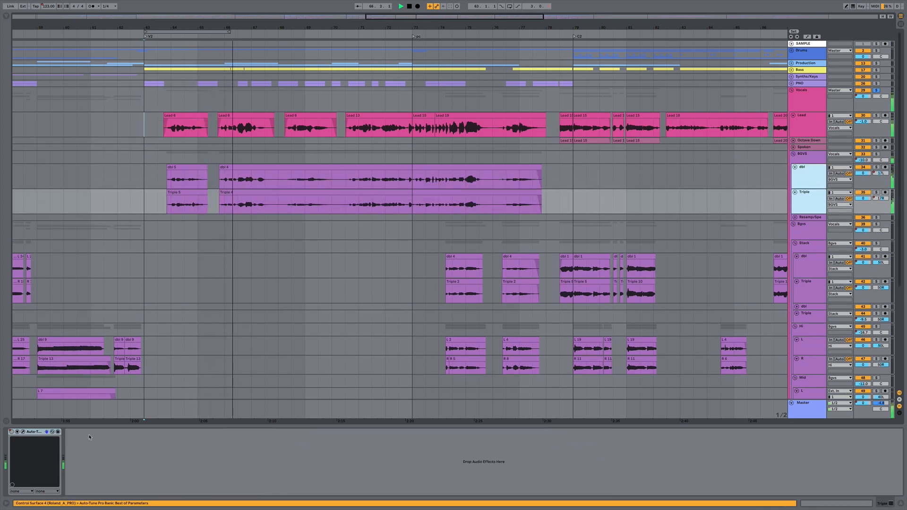
pyautogui.click(808, 156)
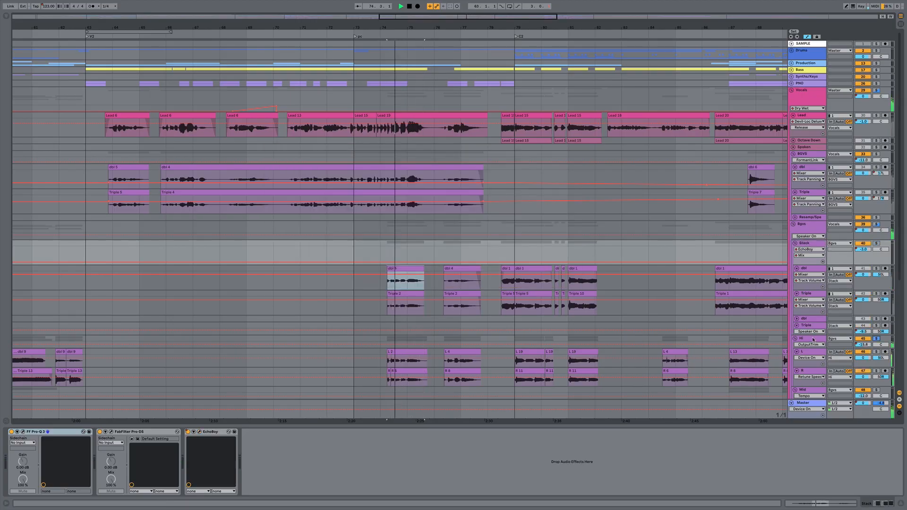
pyautogui.click(786, 337)
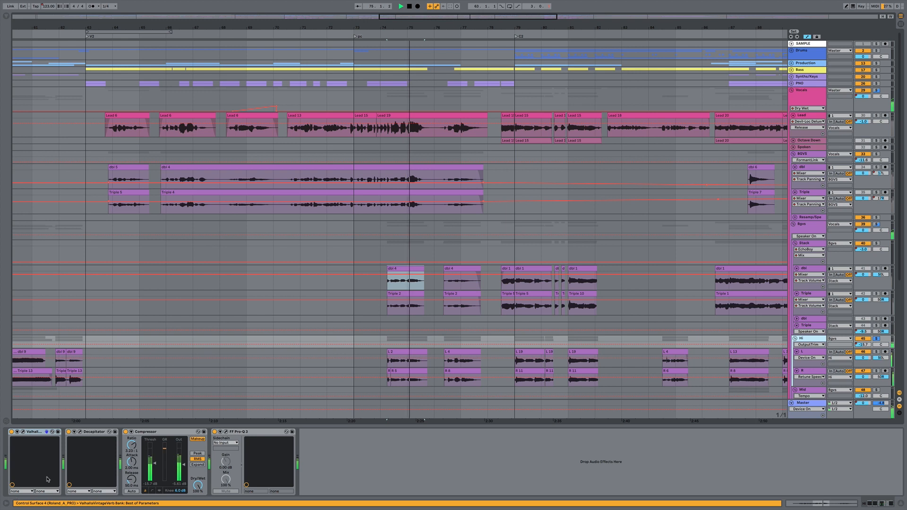